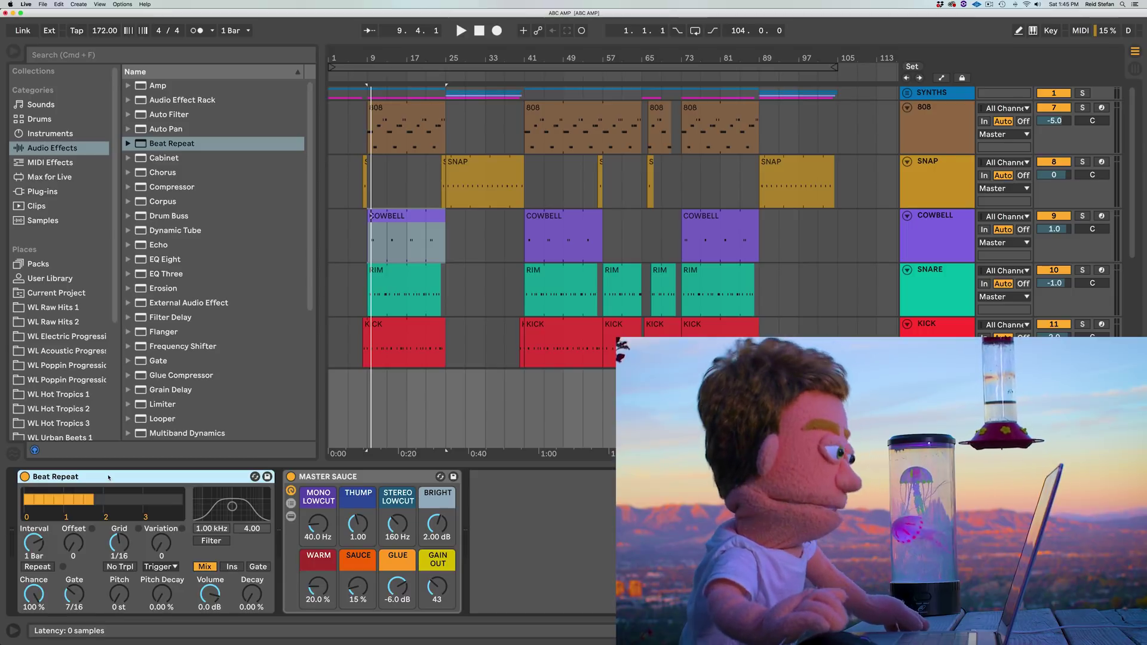
Step: Play the arrangement from the start of the SNAP clip at bar 25
click(493, 158)
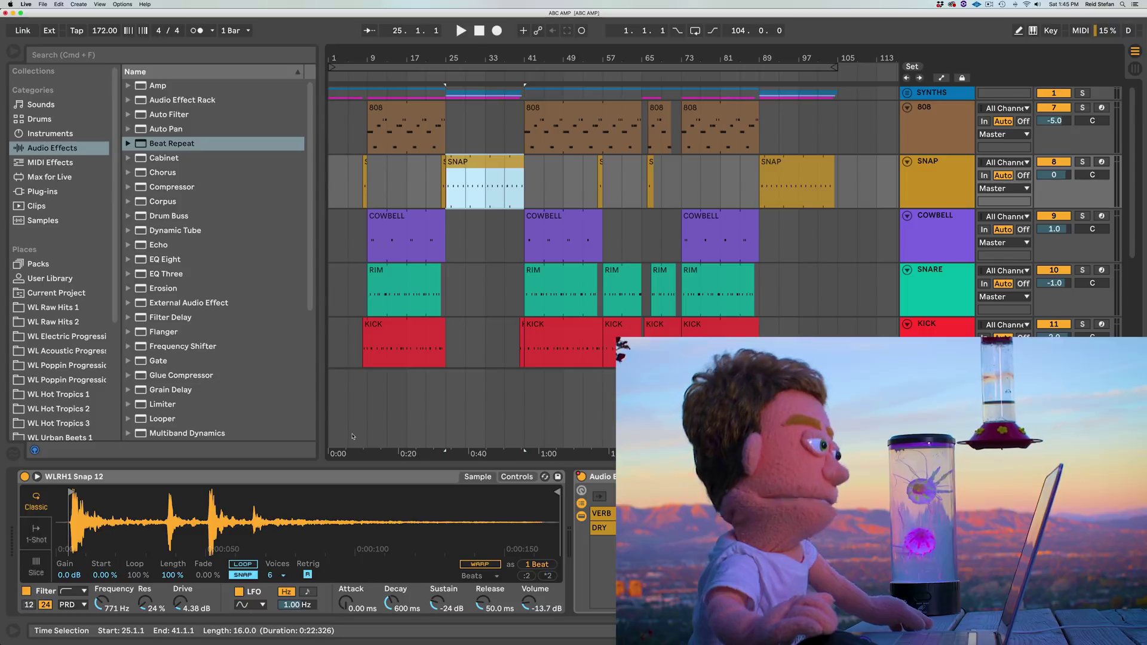
click(443, 413)
key(space)
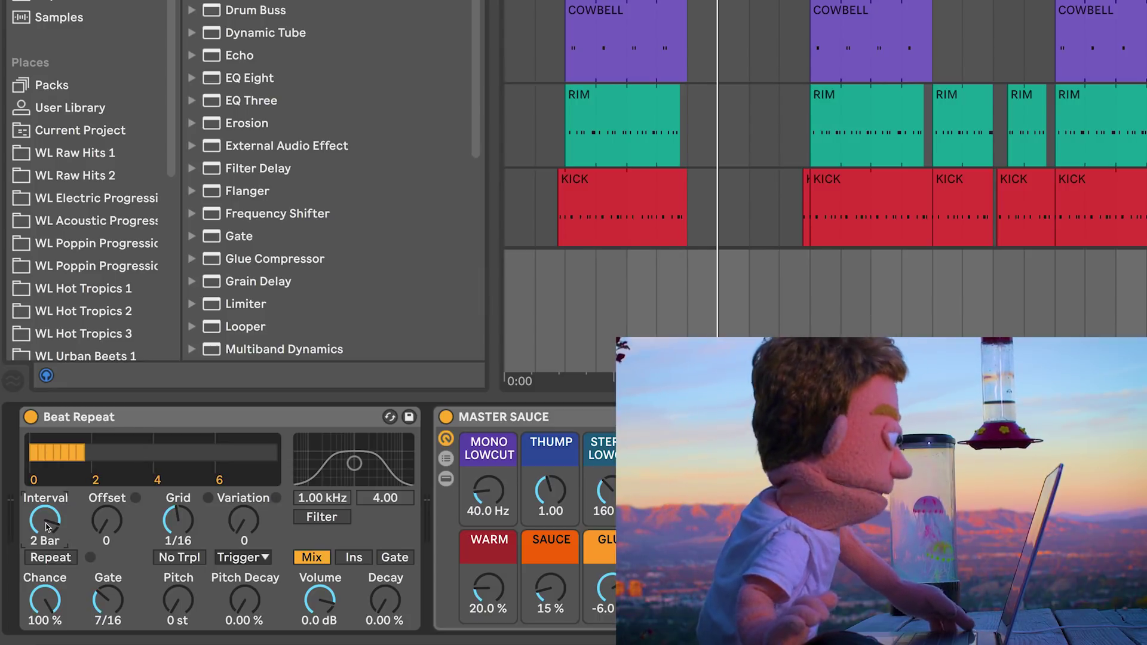
key(space)
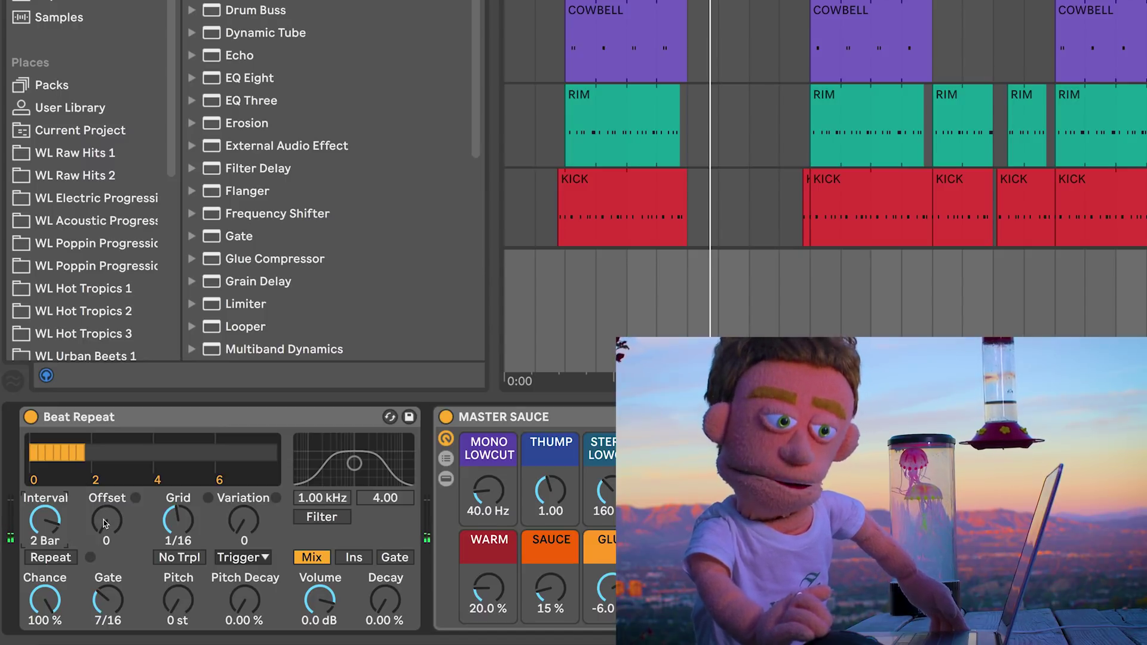
Step: Adjust Beat Repeat during playback, setting Offset to 10/16 and Gate to 8/16
drag(107, 520, 106, 502)
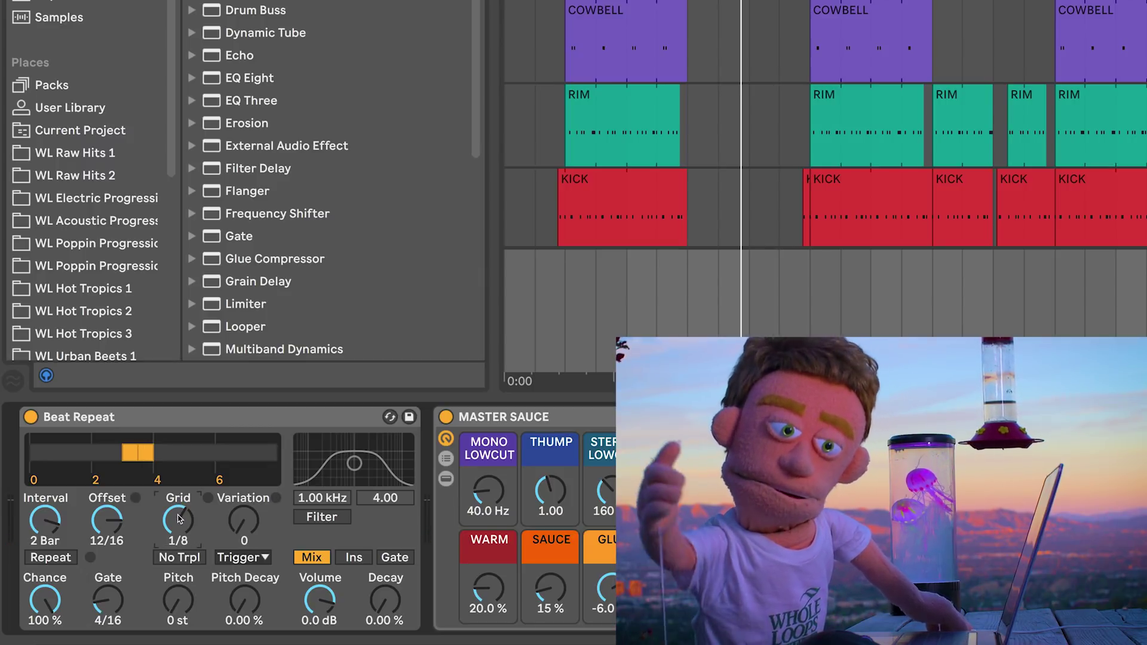
key(space)
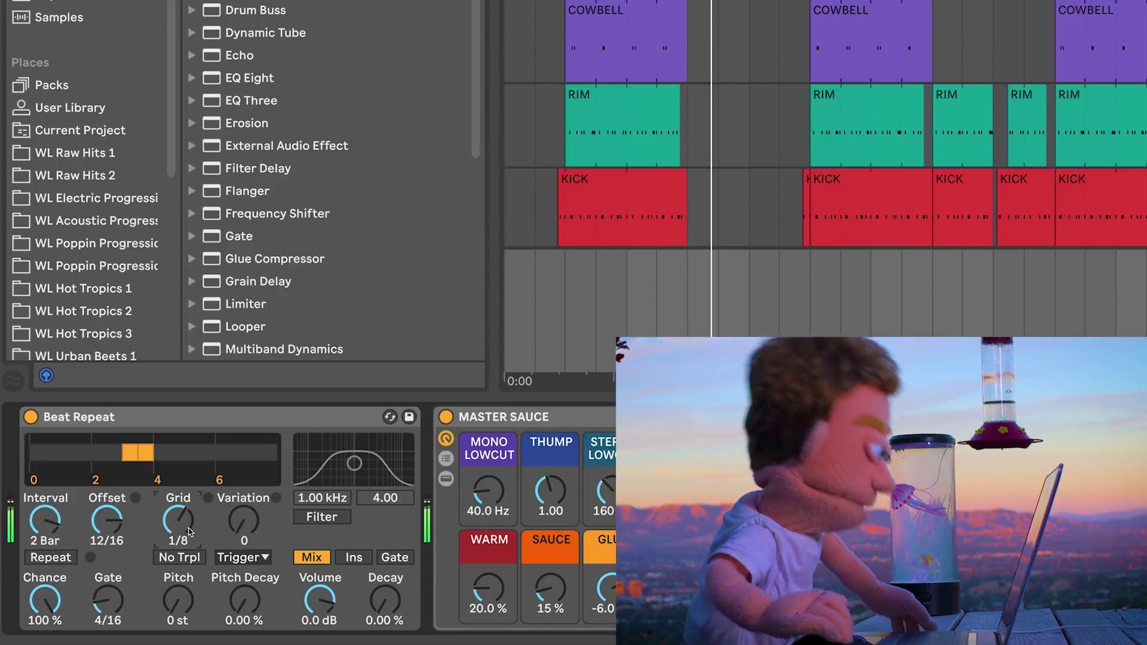
drag(117, 602, 117, 568)
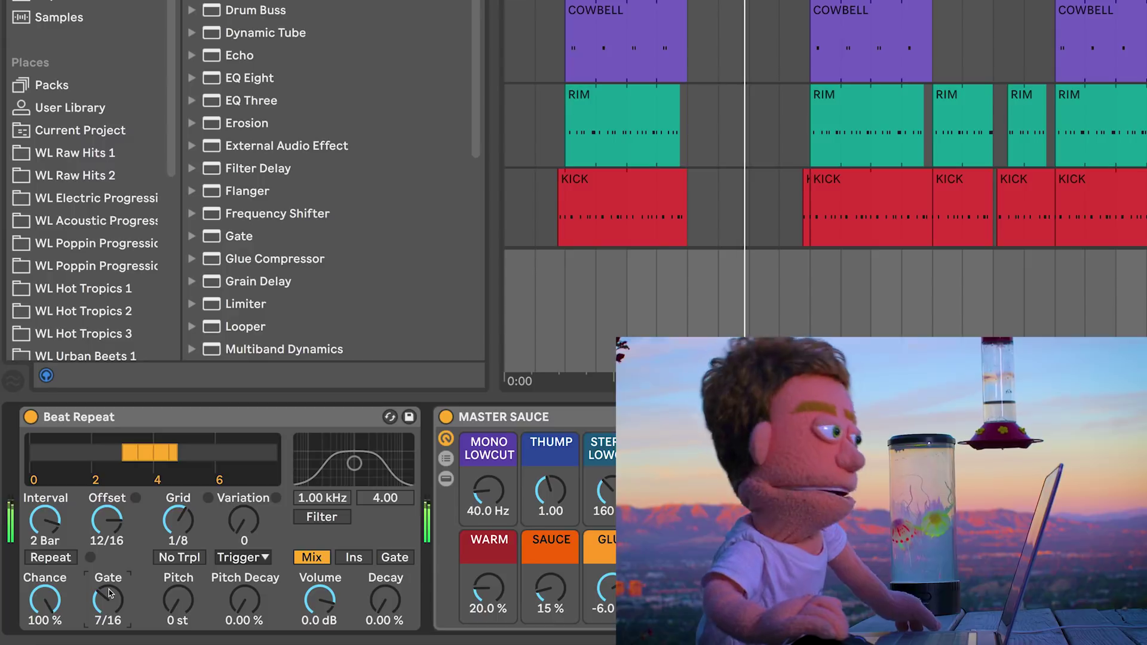
drag(108, 600, 108, 592)
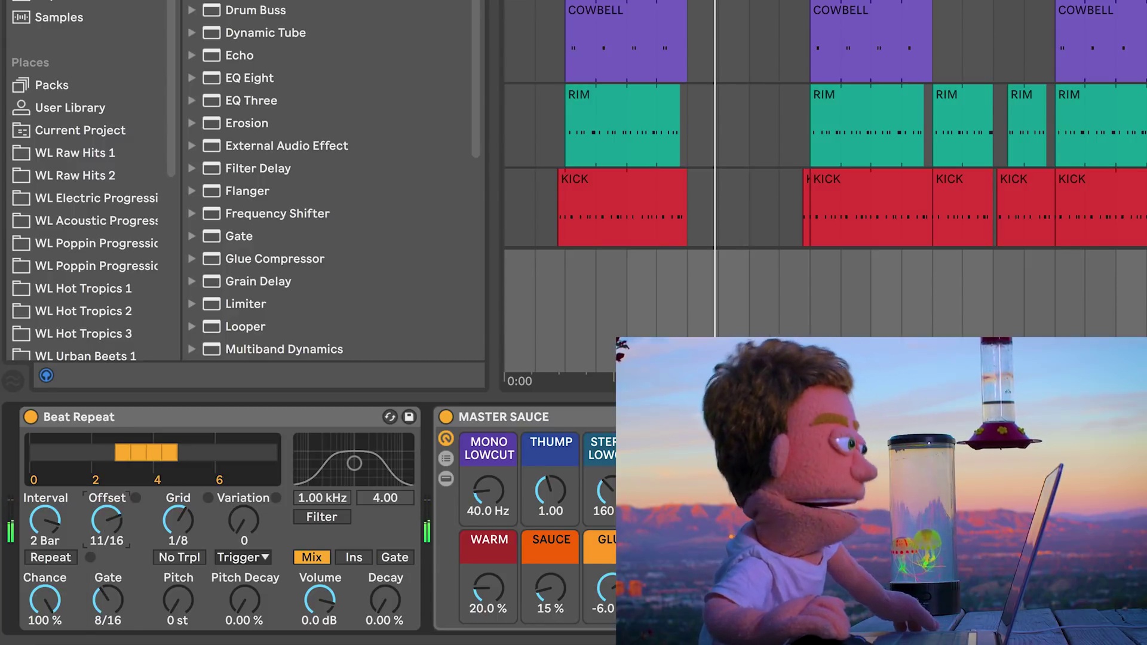
drag(108, 526, 108, 535)
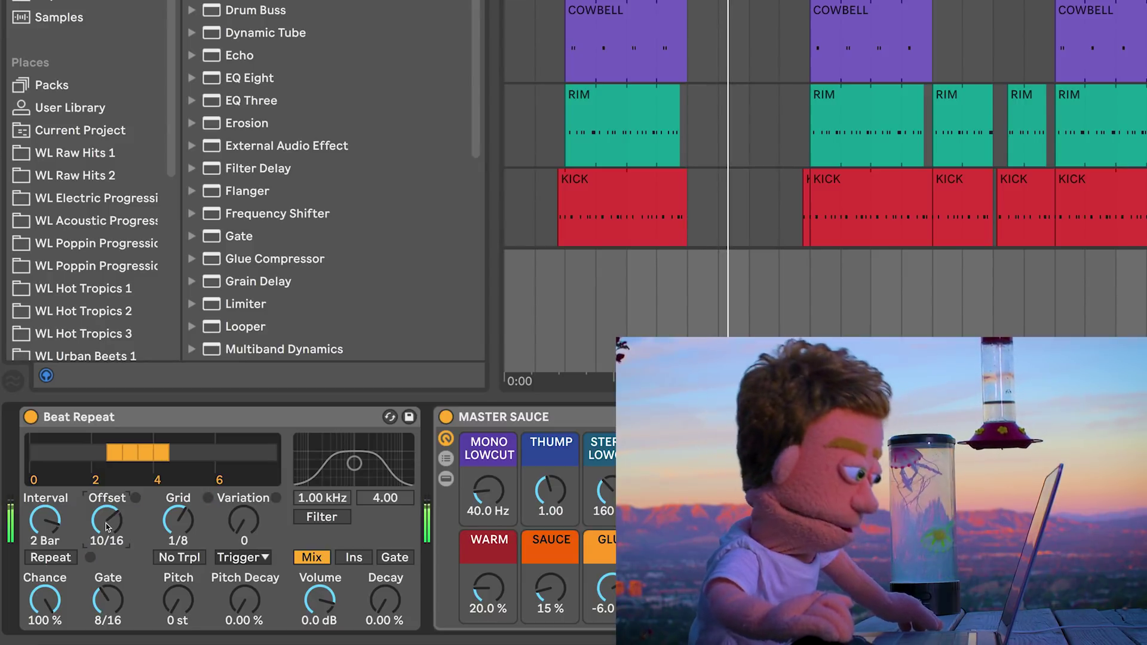
Step: Lengthen Beat Repeat's Gate to 1 Bar and reset its Offset to 0
drag(104, 601, 117, 587)
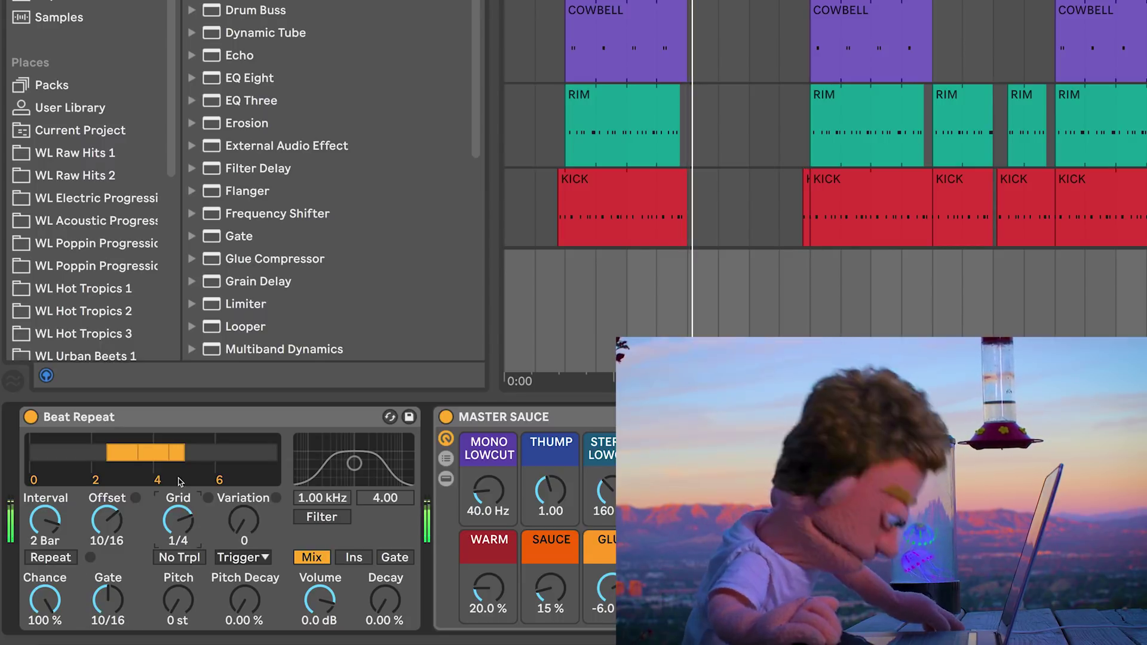
mouse_move(106, 525)
mouse_down()
mouse_move(106, 538)
mouse_move(106, 525)
mouse_up()
drag(107, 600, 107, 582)
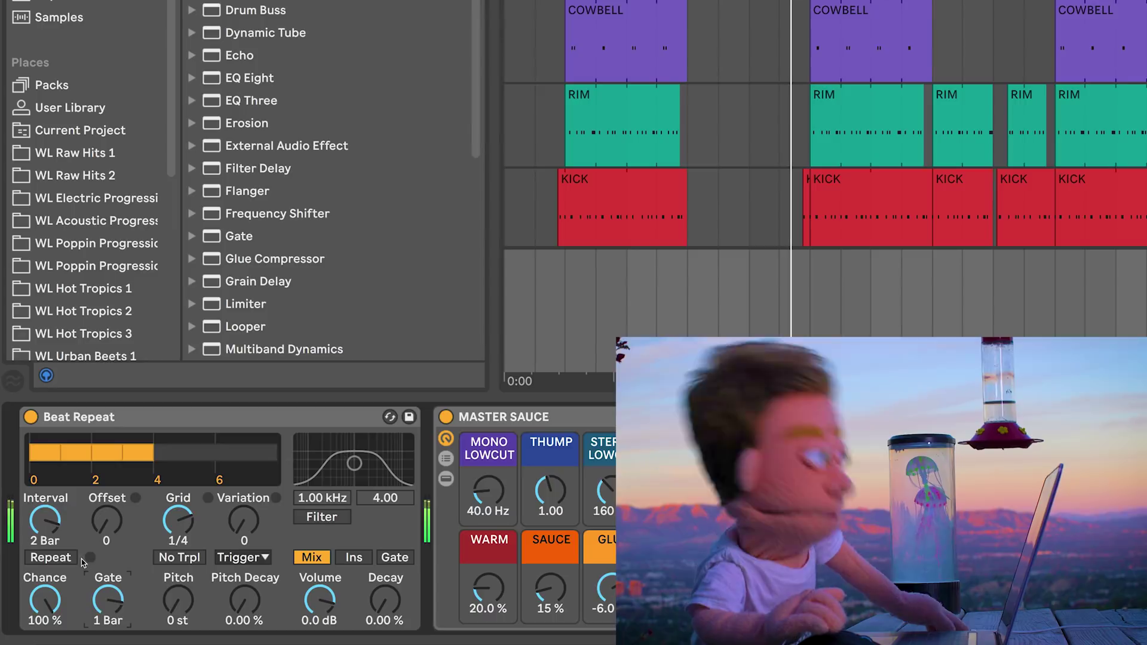
Step: Engage Beat Repeat's manual Repeat briefly and switch it off again
click(50, 558)
click(49, 562)
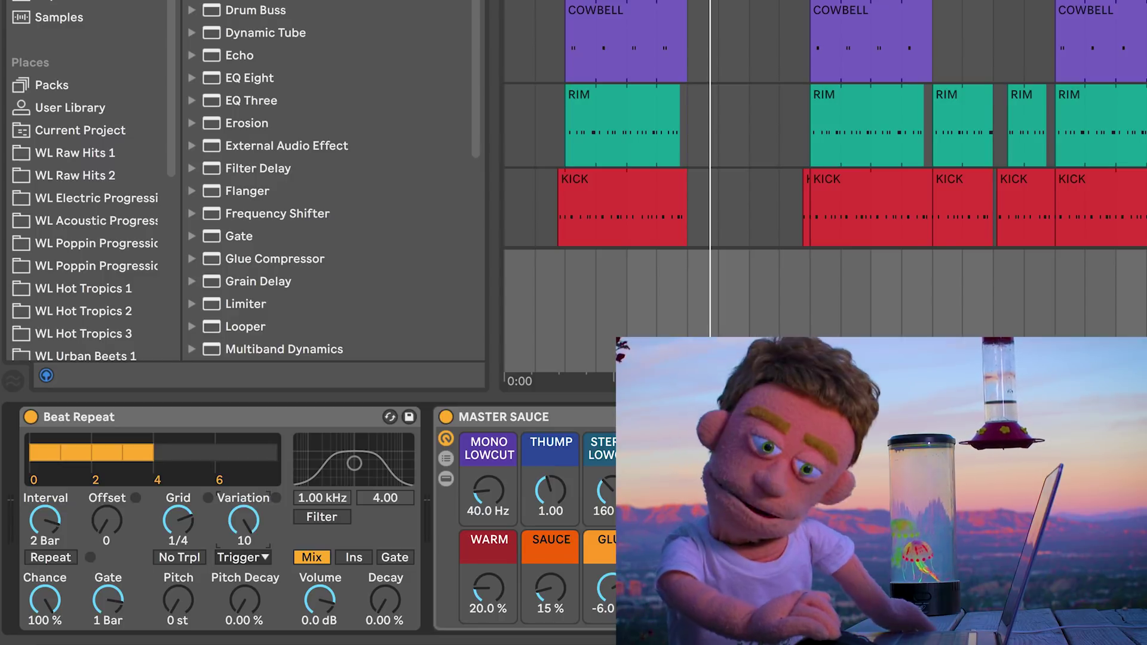
Step: Reset Beat Repeat's Pitch to 0 st and set Pitch Decay to about 3.17 %
mouse_move(178, 520)
mouse_down()
mouse_move(178, 496)
mouse_move(178, 532)
mouse_up()
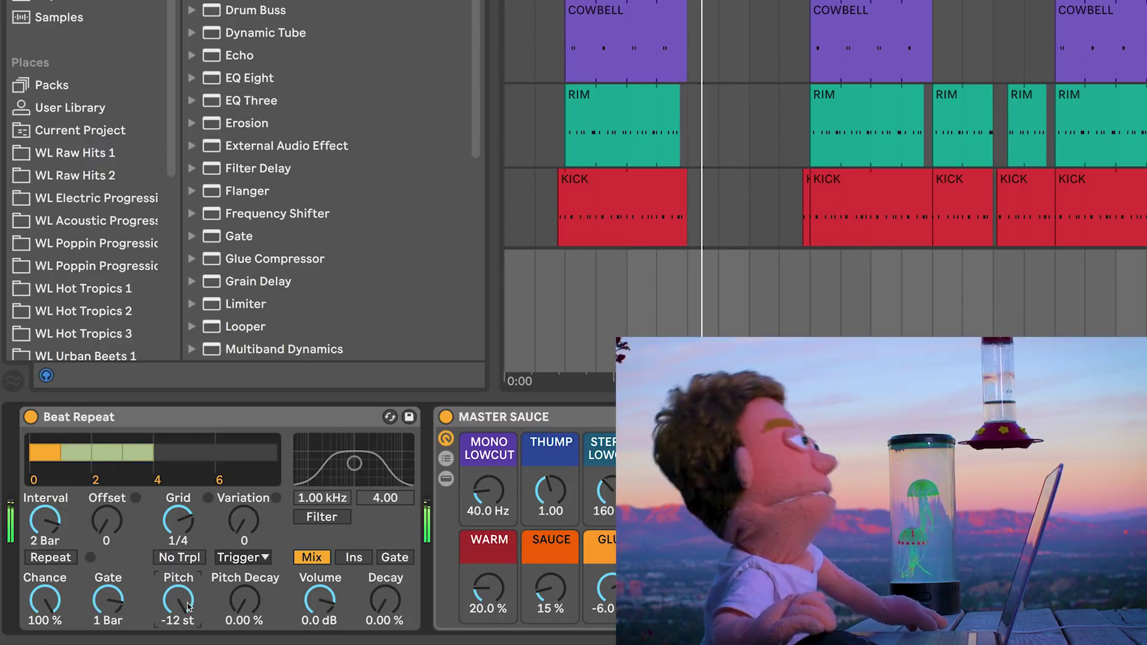
drag(188, 607, 188, 587)
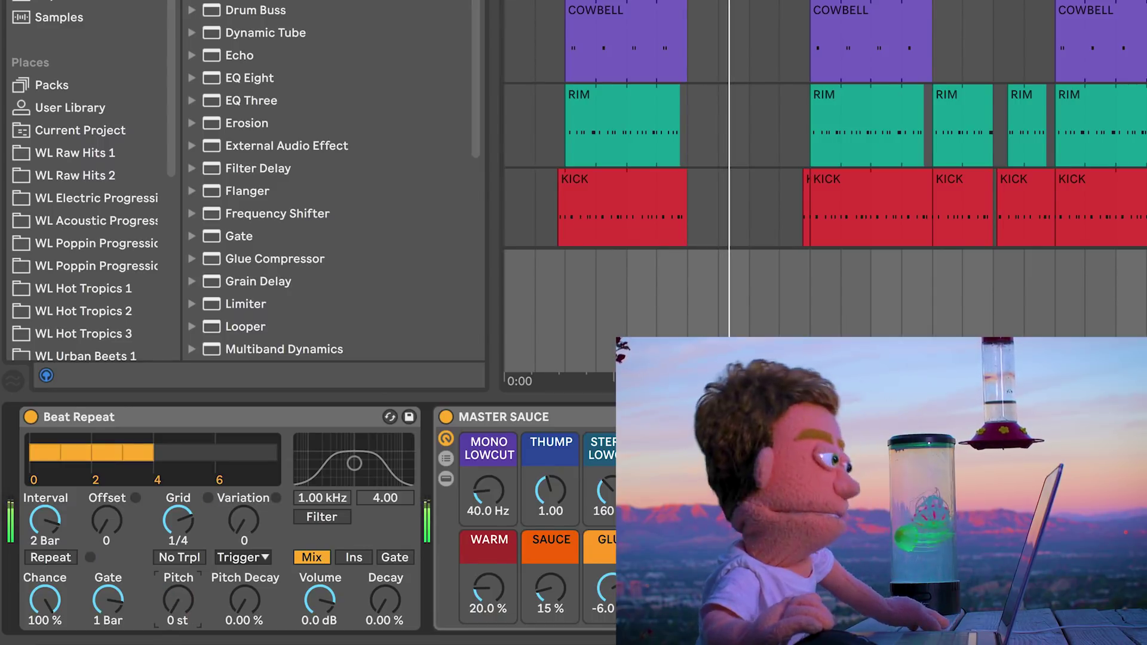
click(246, 605)
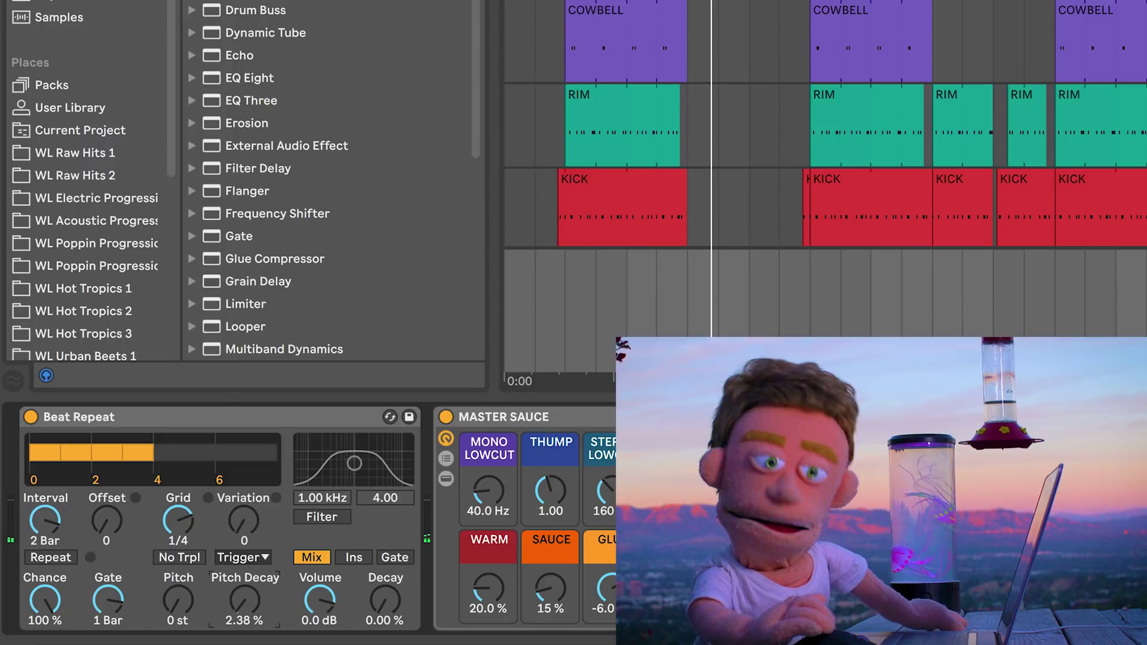
mouse_move(246, 605)
mouse_down()
mouse_move(246, 615)
mouse_move(246, 587)
mouse_move(246, 608)
mouse_up()
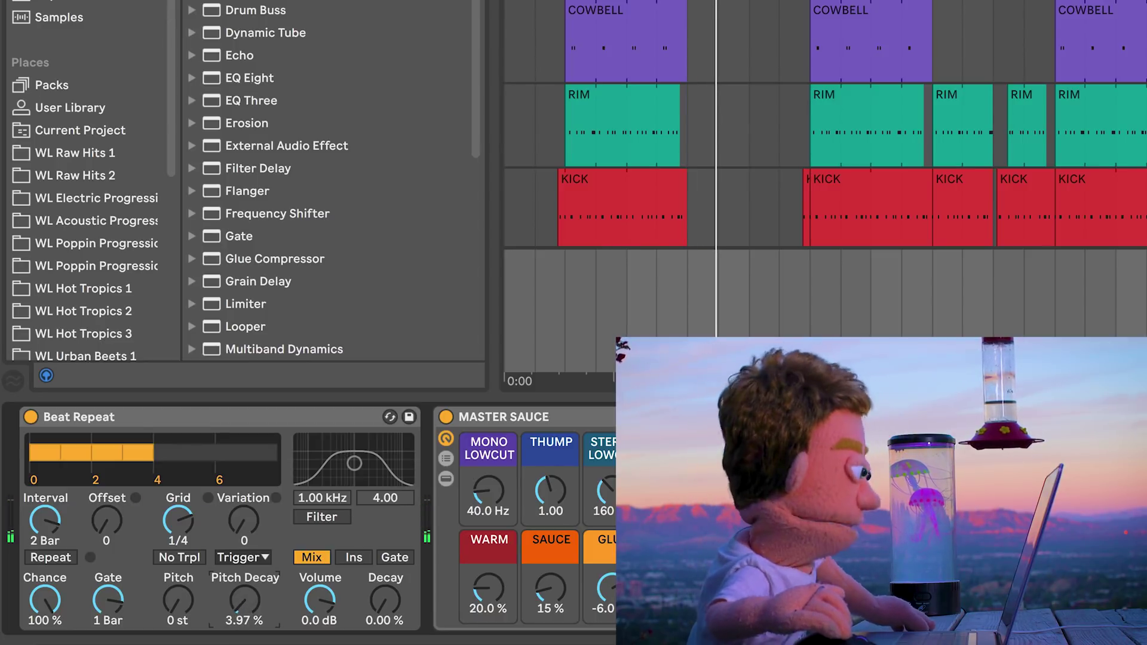
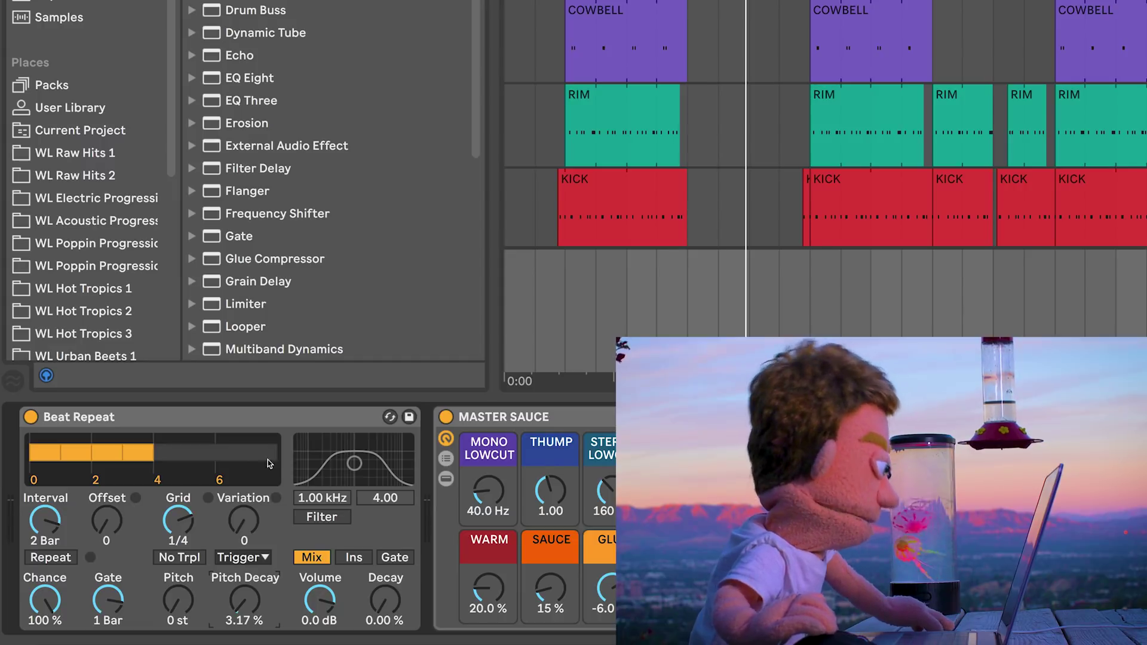
Step: Enable Beat Repeat's filter and set it to about 2.64 kHz with a width of 4.48
click(323, 517)
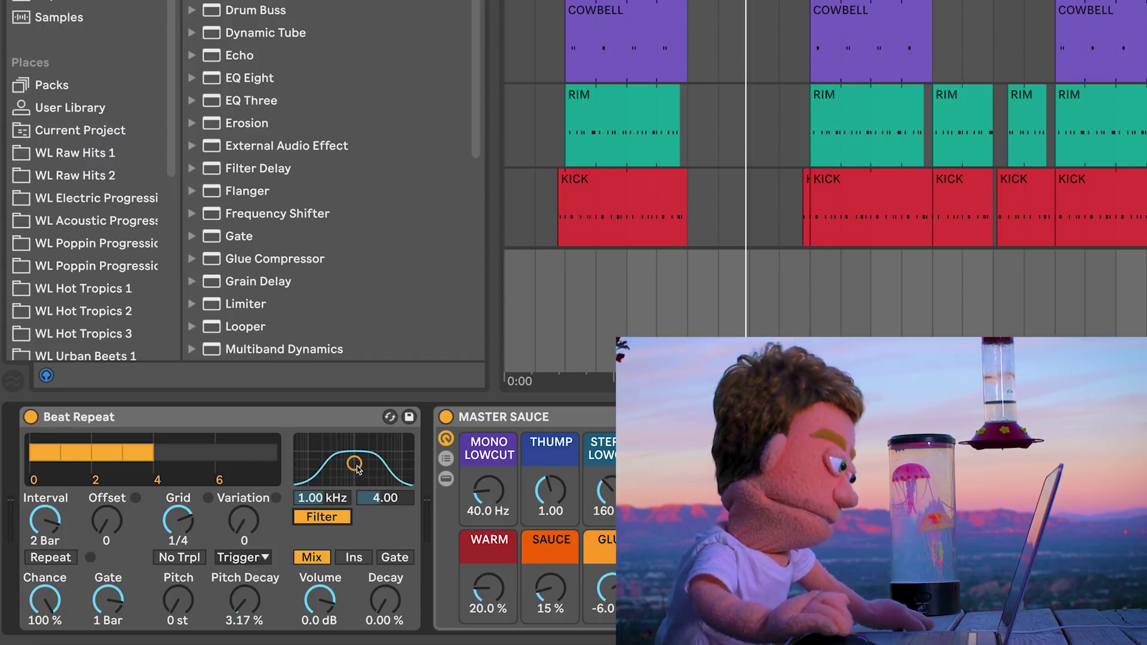
drag(344, 461, 346, 463)
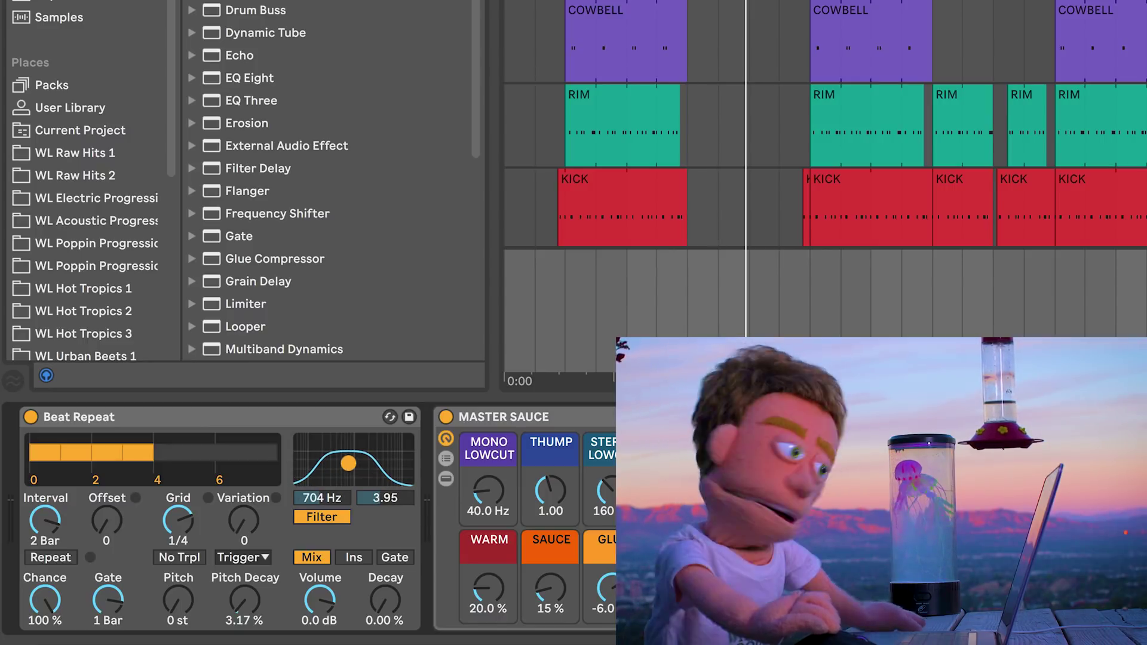
drag(348, 463, 372, 461)
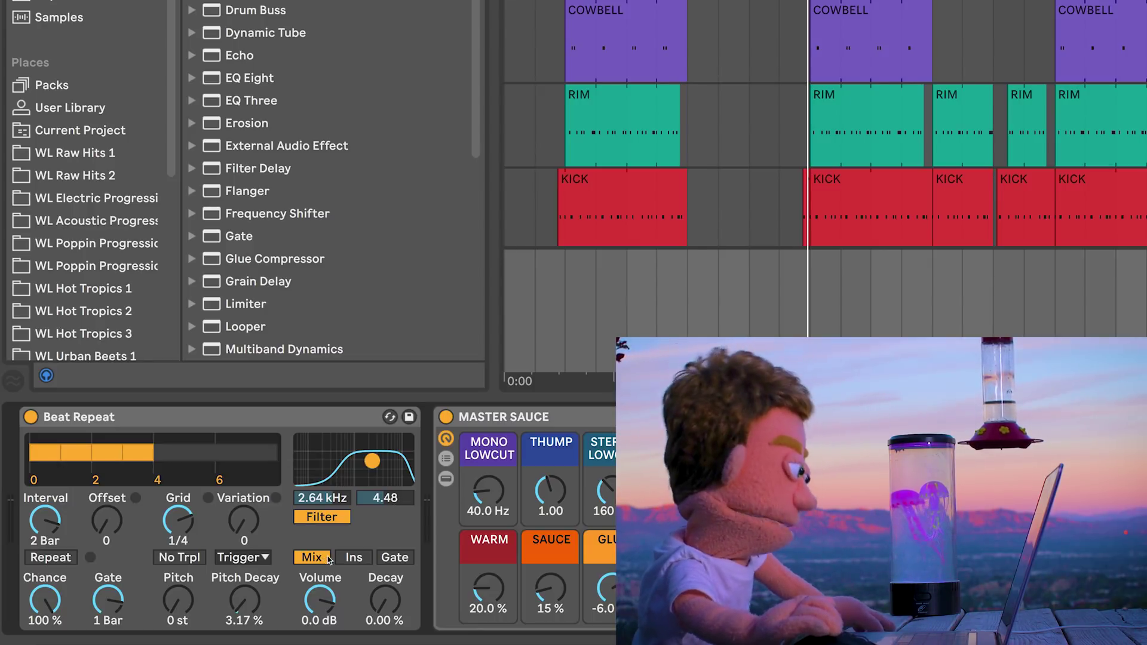
Step: Audition Beat Repeat's Ins output mode, then switch to Gate mode and slightly shift the filter band
click(350, 557)
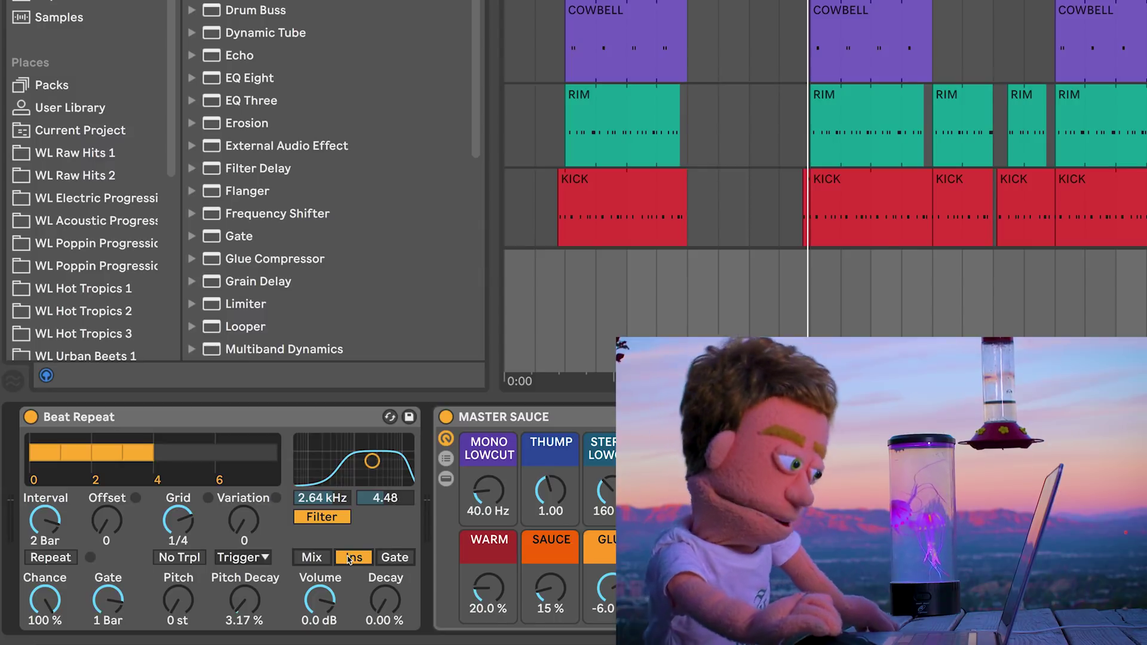
key(space)
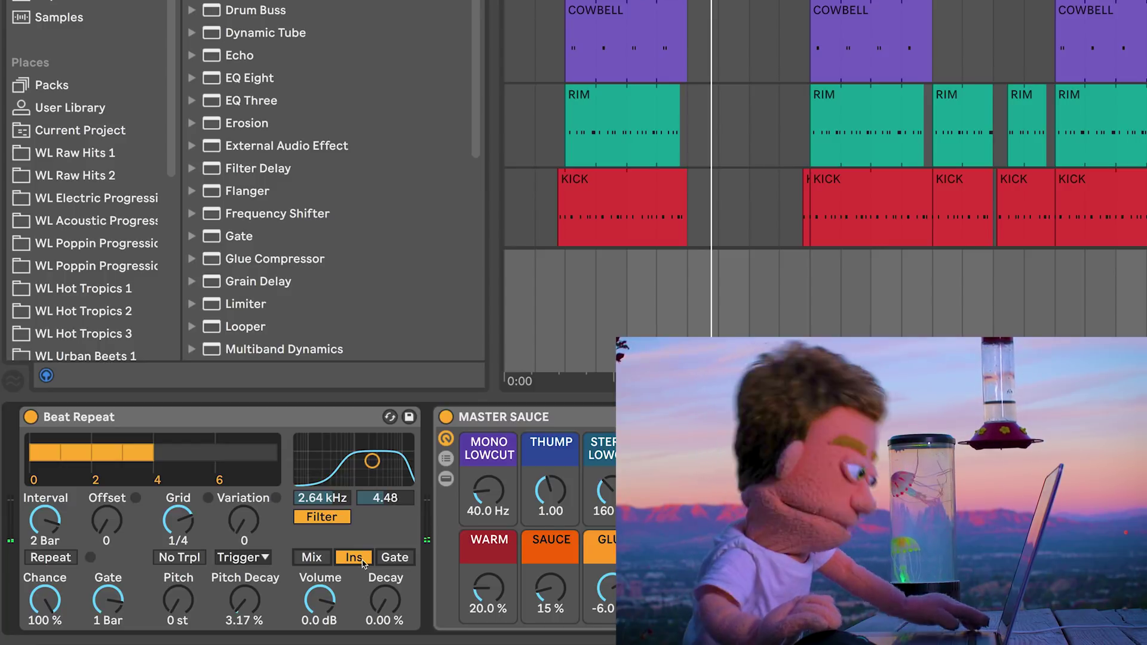
click(389, 558)
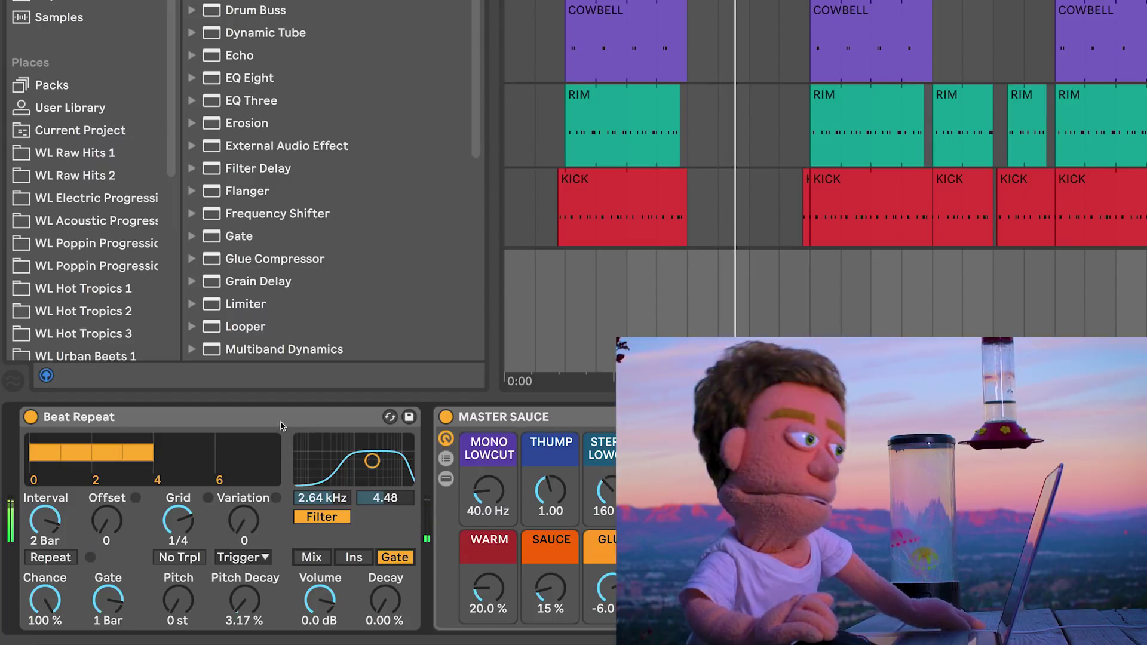
drag(372, 460, 369, 459)
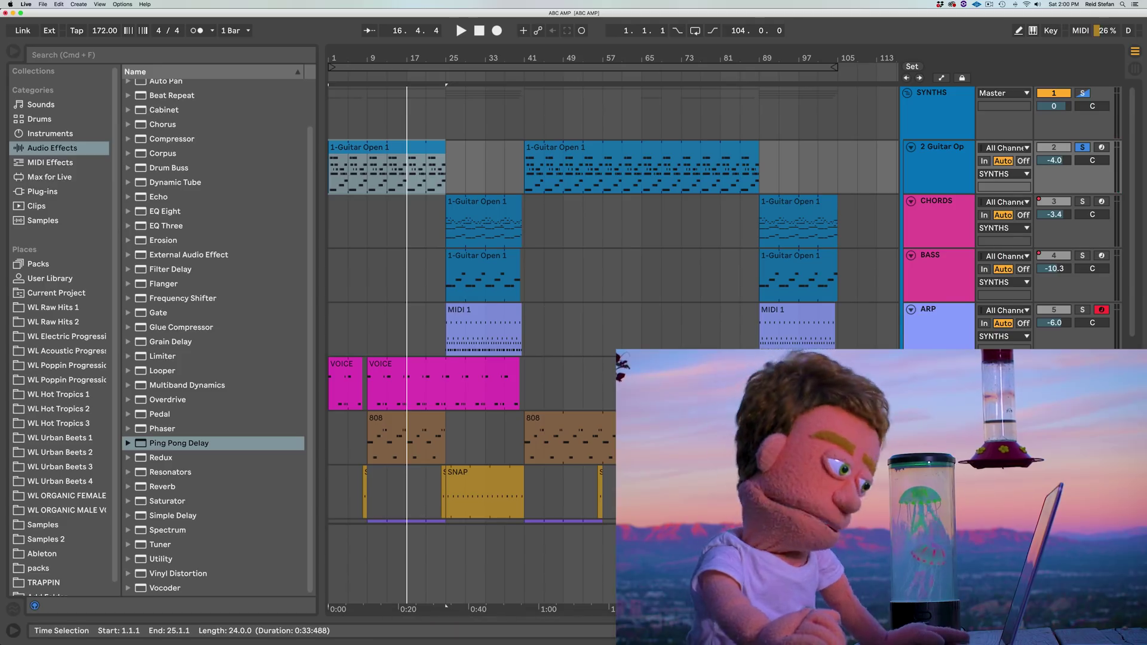
Step: Play the arrangement from the first WLRH1 Shaker 10 clip at bar 25
scroll(727, 349, down, 5)
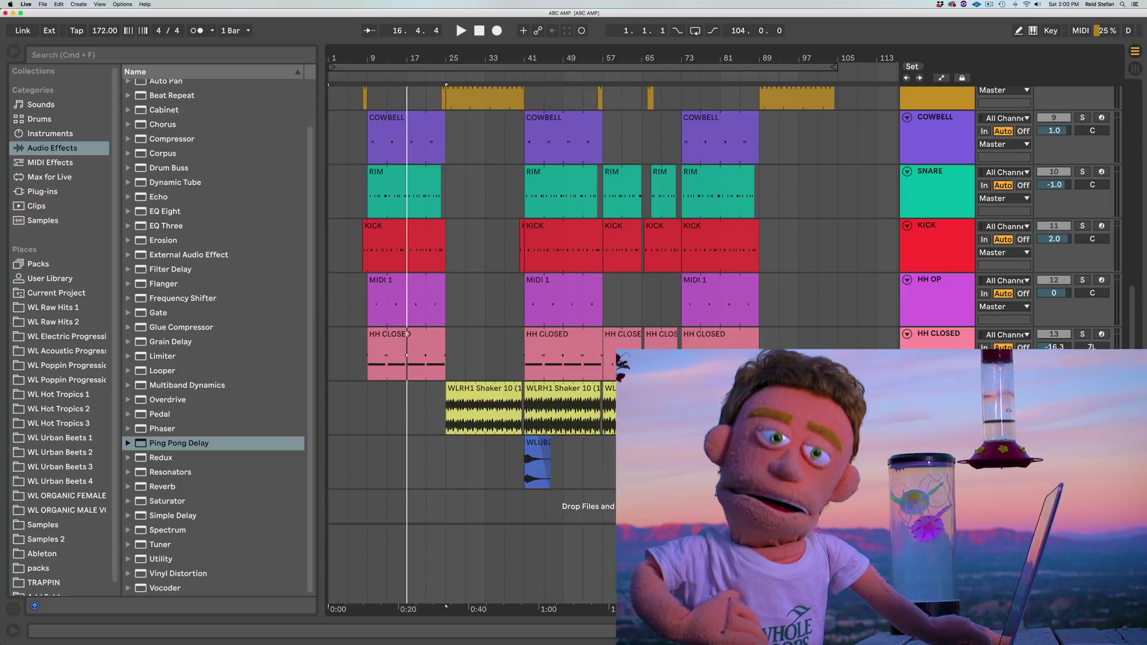
click(520, 422)
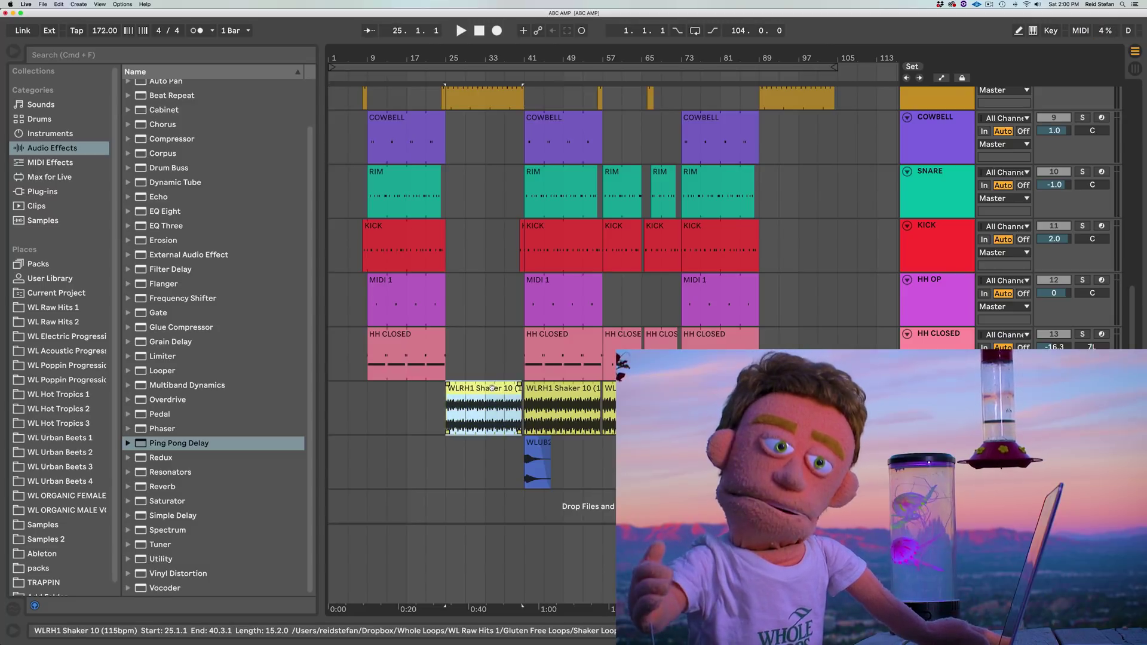
key(space)
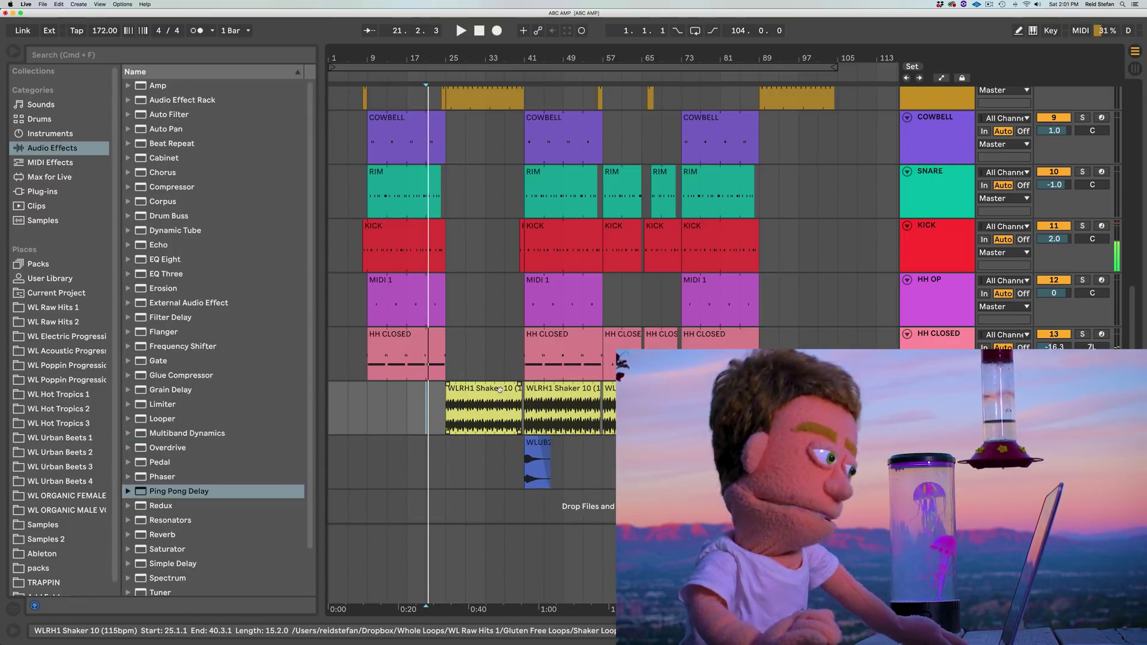
click(522, 388)
key(space)
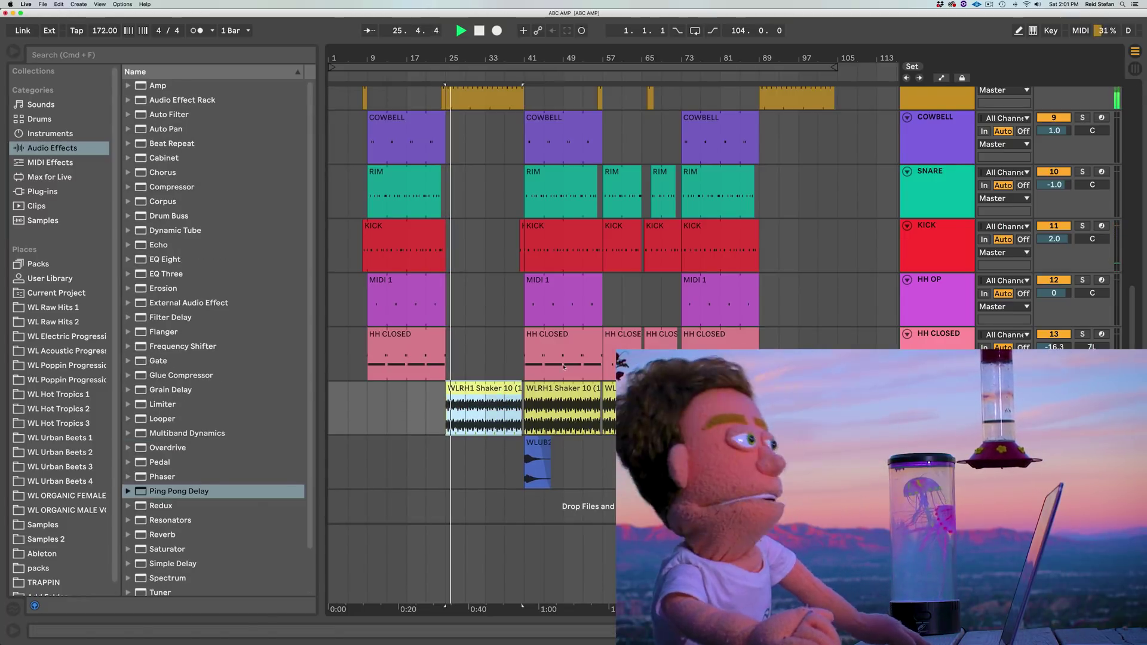
Step: Add Beat Repeat with a 3/16 Gate to the SHAKER track, placed ahead of Auto Filter
double_click(164, 147)
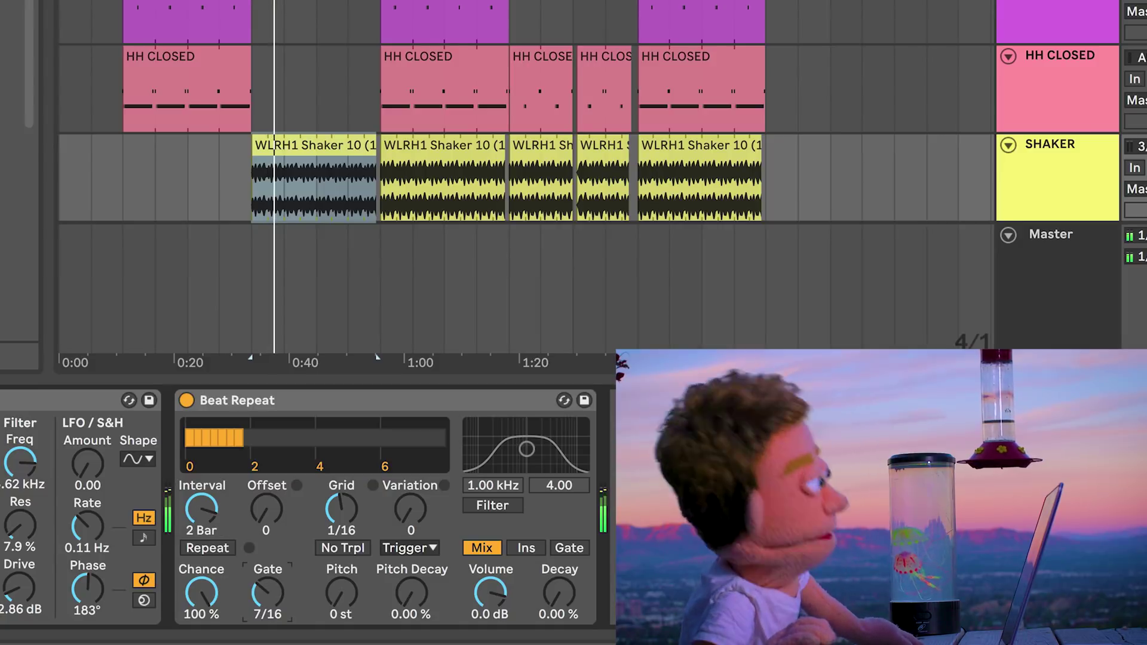
drag(267, 593, 268, 607)
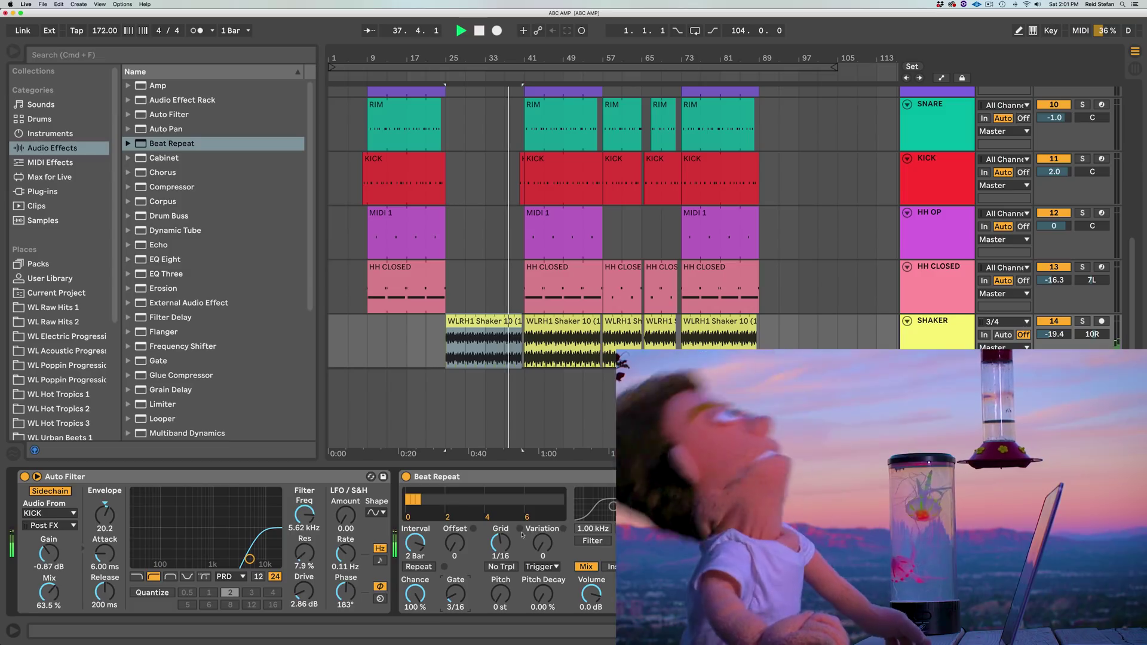
drag(491, 482, 89, 517)
key(space)
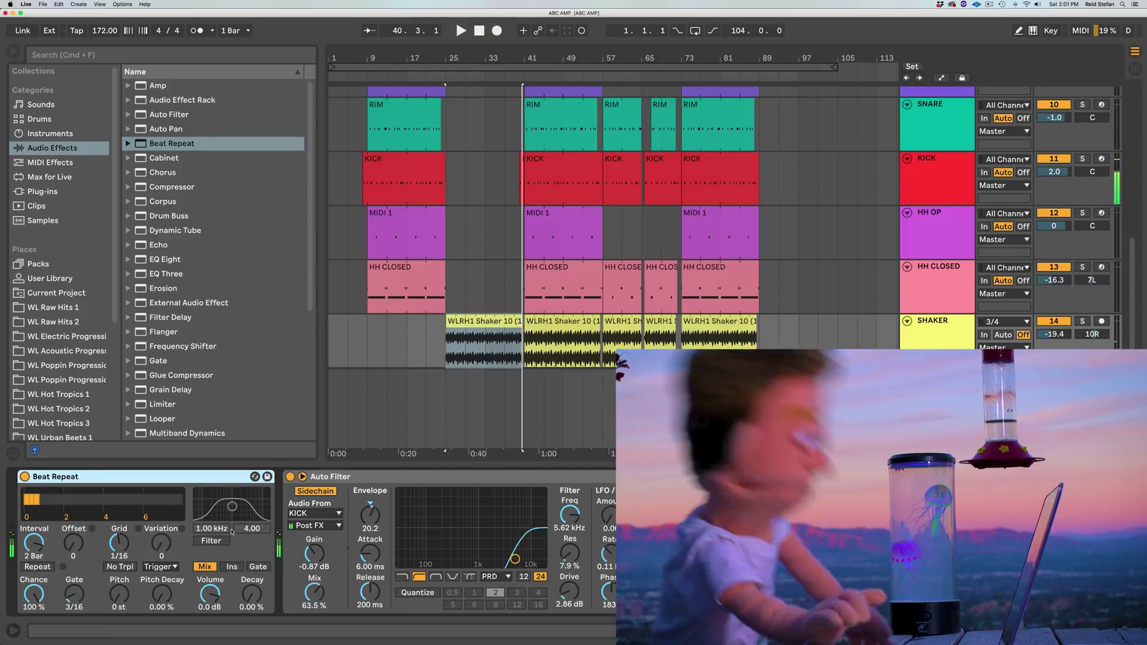
Step: Enable the shaker Beat Repeat's filter at about 2.32 kHz with width 2.89, and raise its Volume to 6.0 dB
click(214, 541)
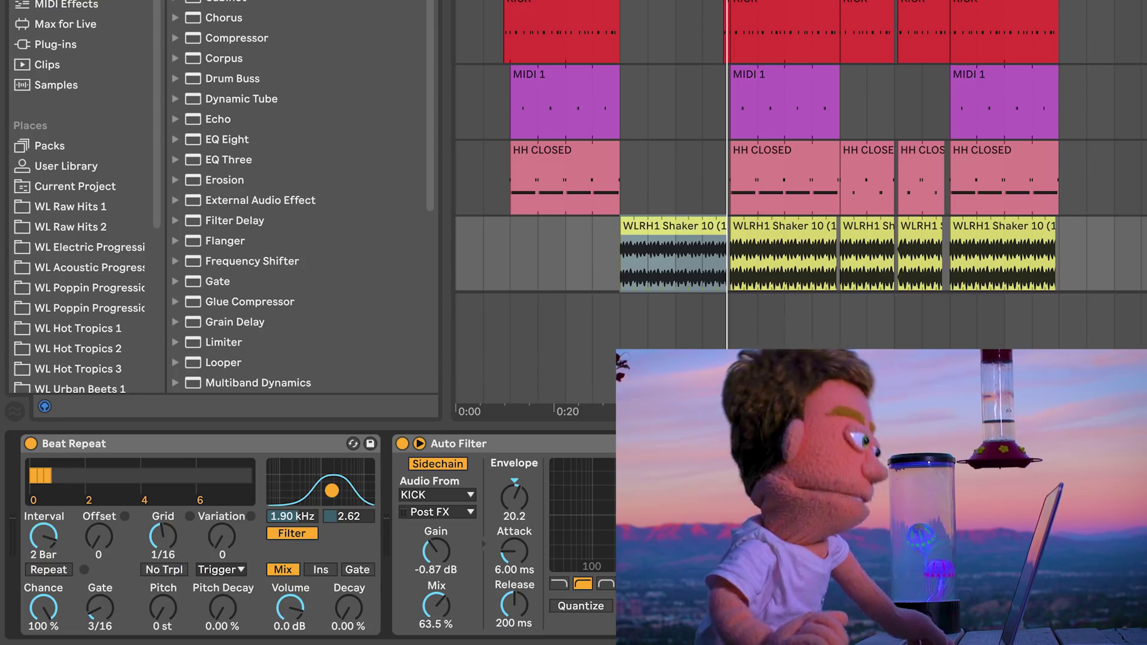
mouse_move(332, 491)
mouse_down()
mouse_move(305, 491)
mouse_move(352, 491)
mouse_move(335, 489)
mouse_up()
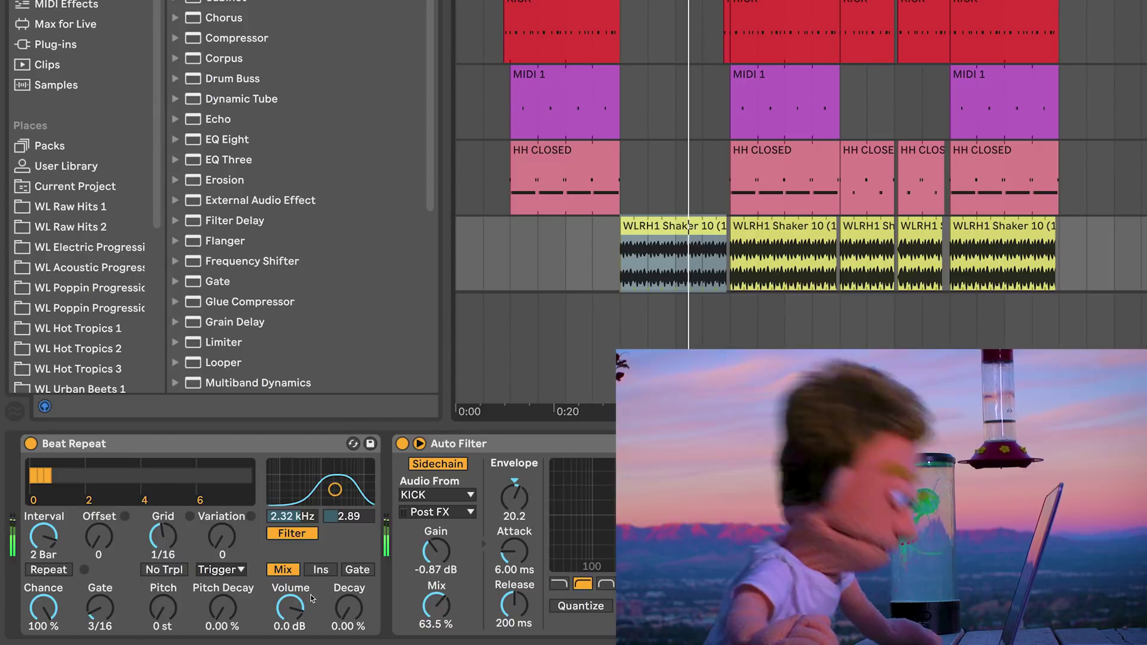
drag(290, 608, 290, 581)
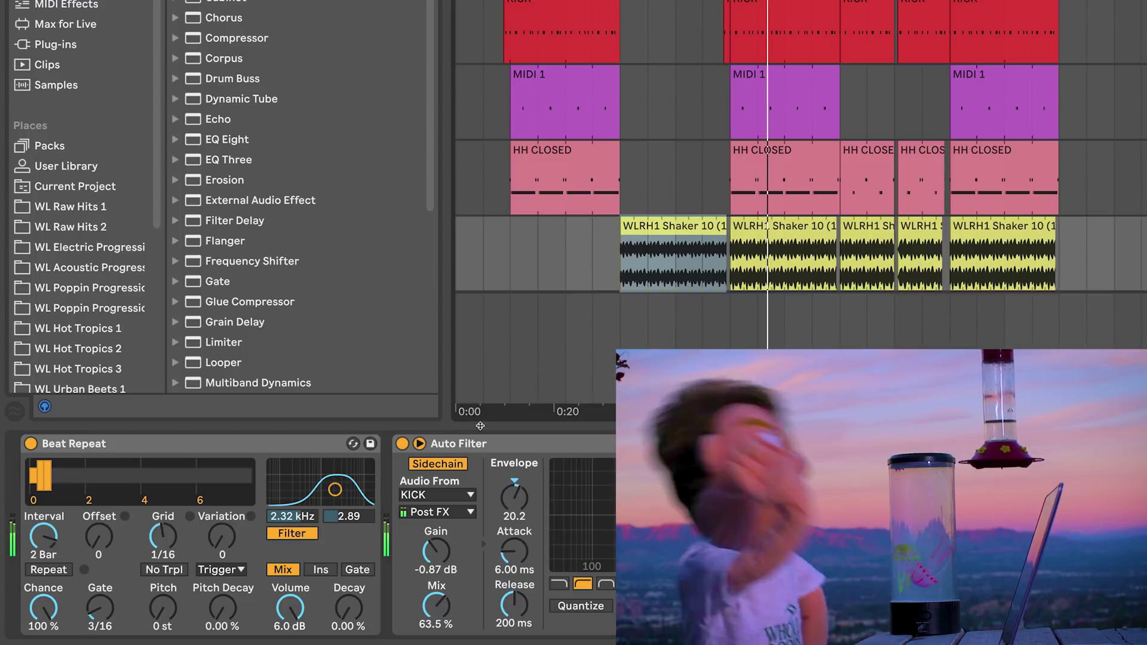
Step: Deactivate the shaker's Beat Repeat and automate it to turn on only across the first shaker clip
key(0)
key(a)
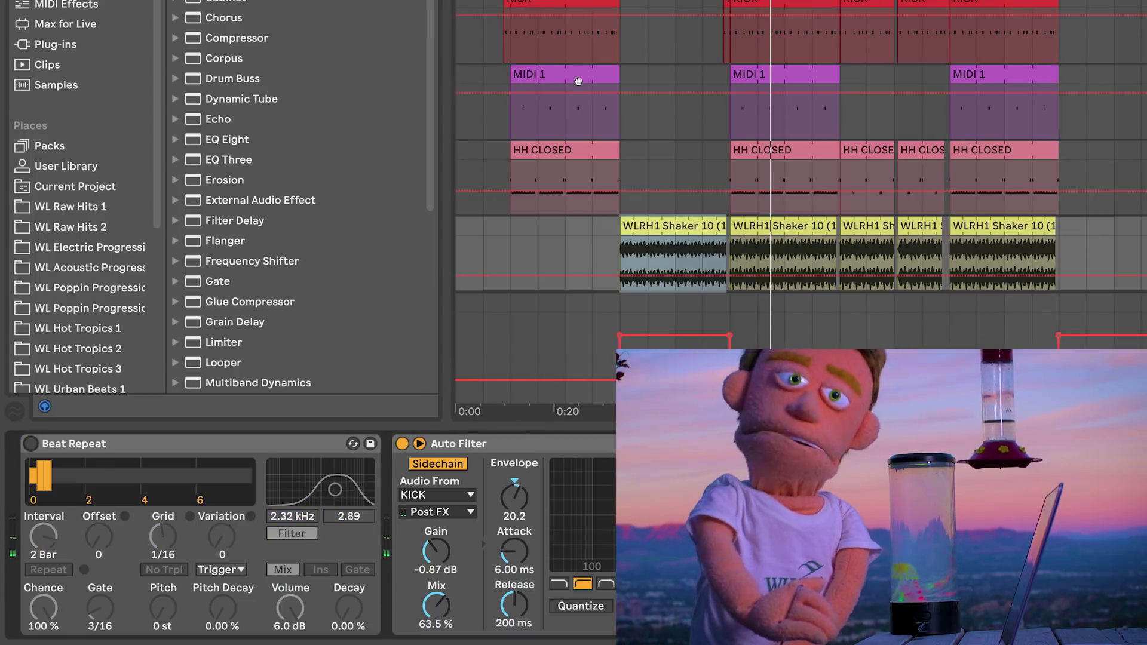
click(687, 267)
drag(687, 268, 687, 251)
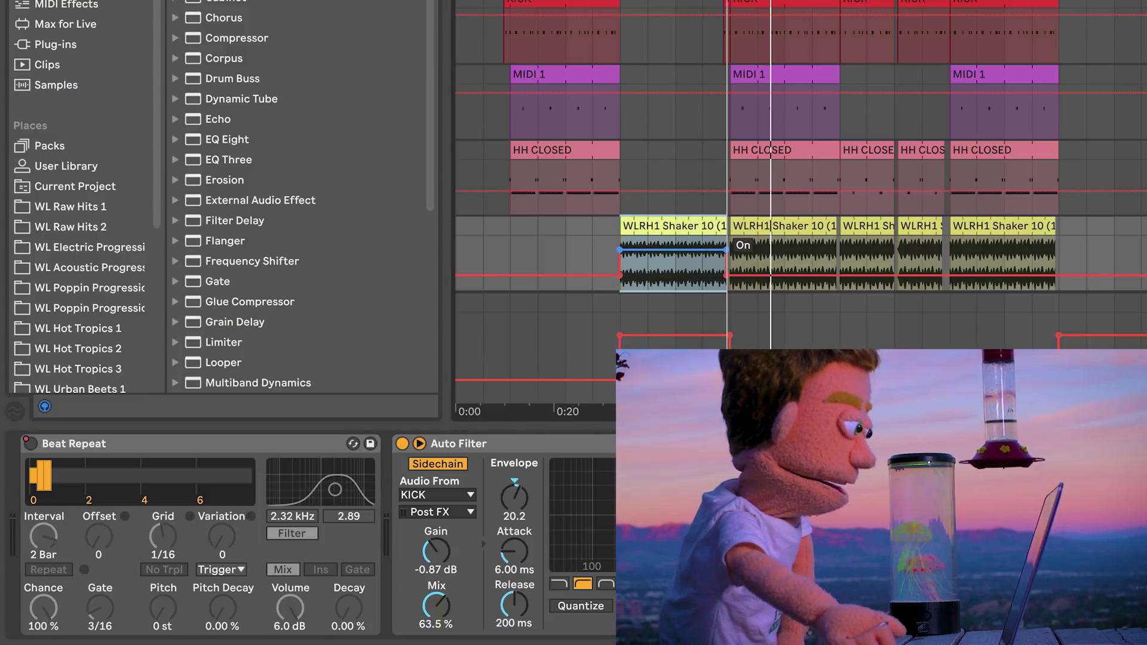
click(795, 227)
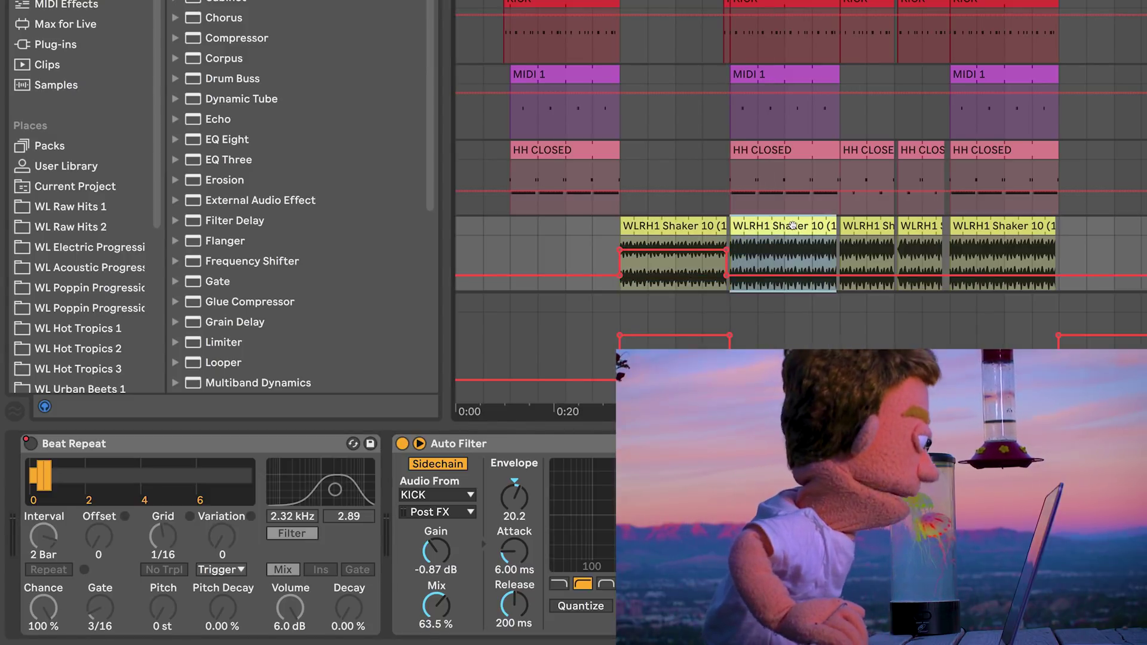
key(a)
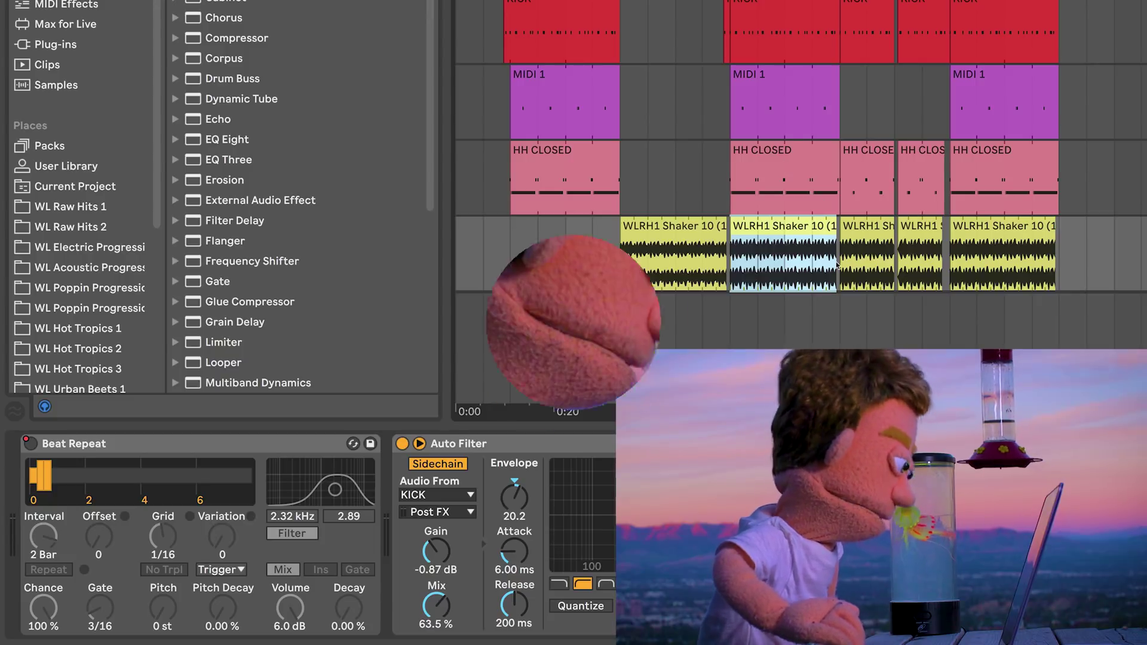